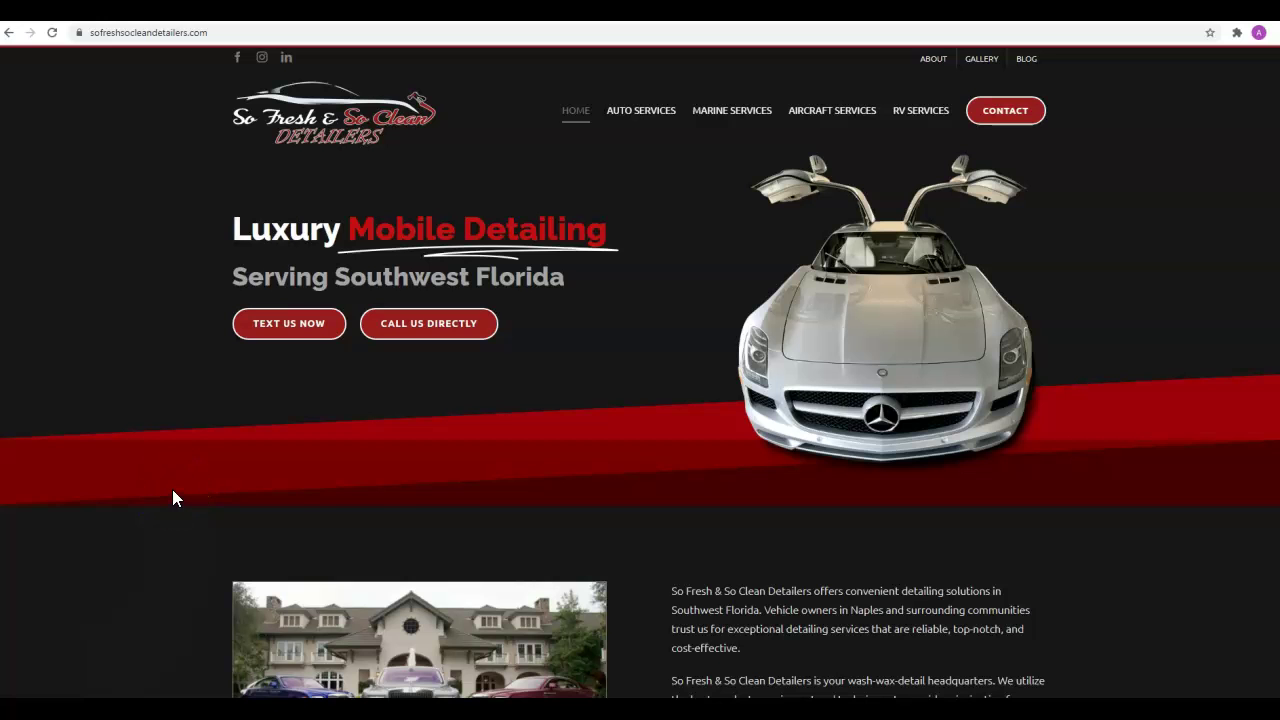
scroll(172, 490, down, 4)
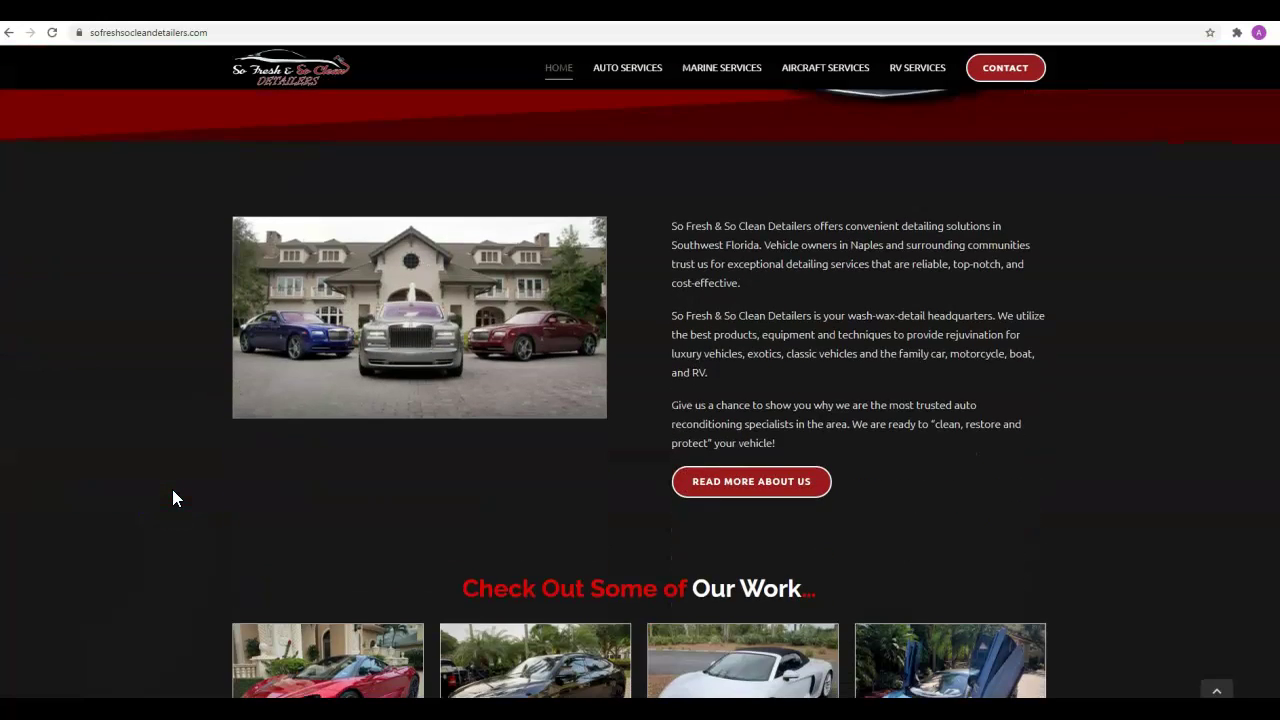
scroll(172, 498, down, 8)
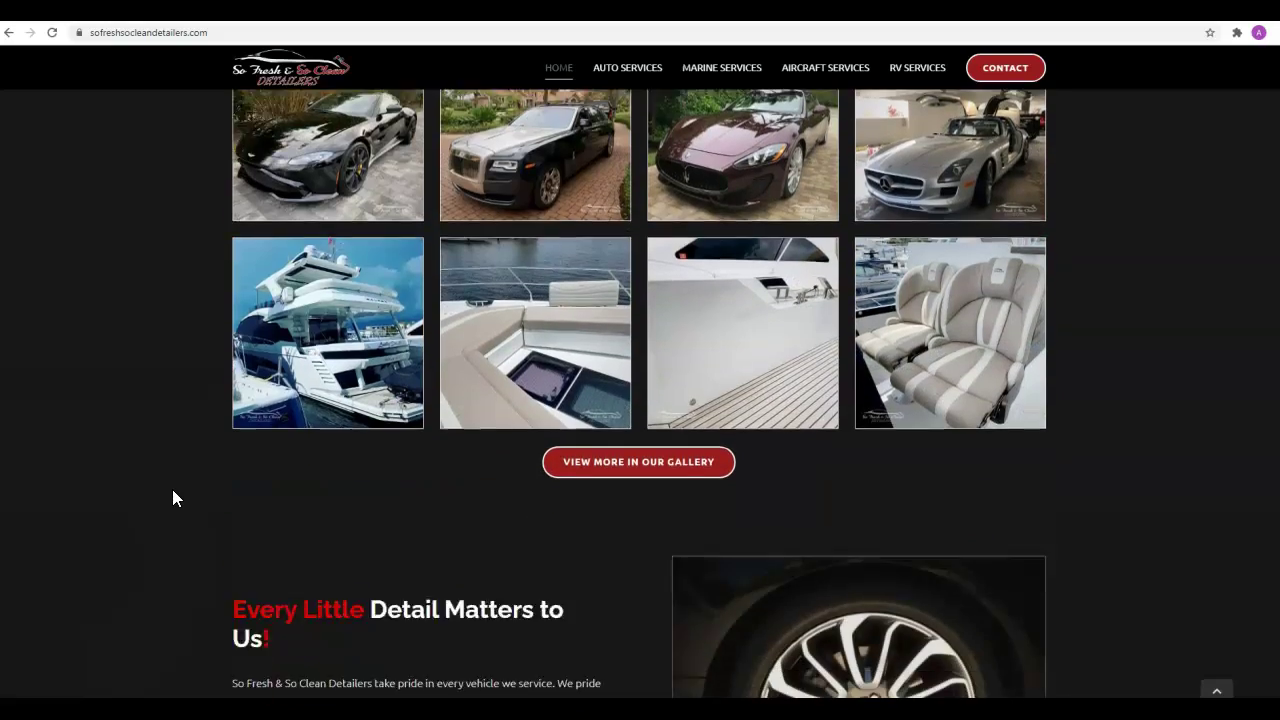
scroll(172, 498, down, 12)
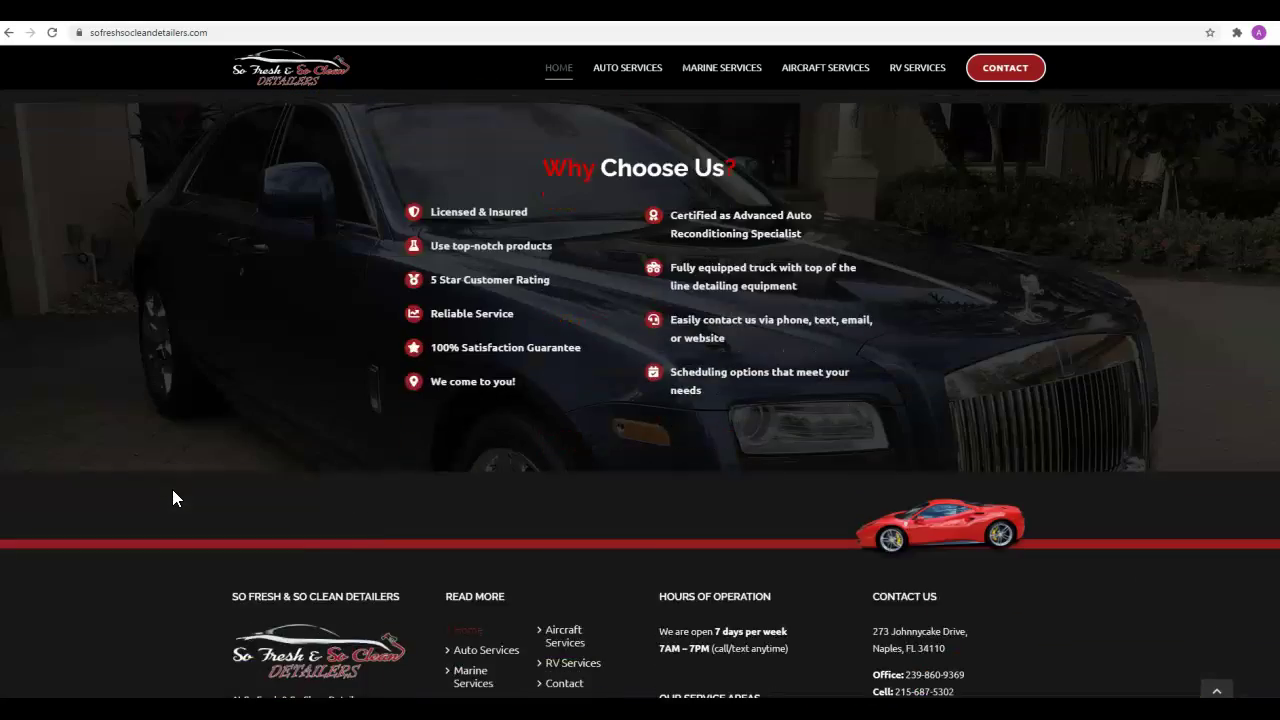
scroll(172, 498, down, 2)
scroll(172, 498, up, 6)
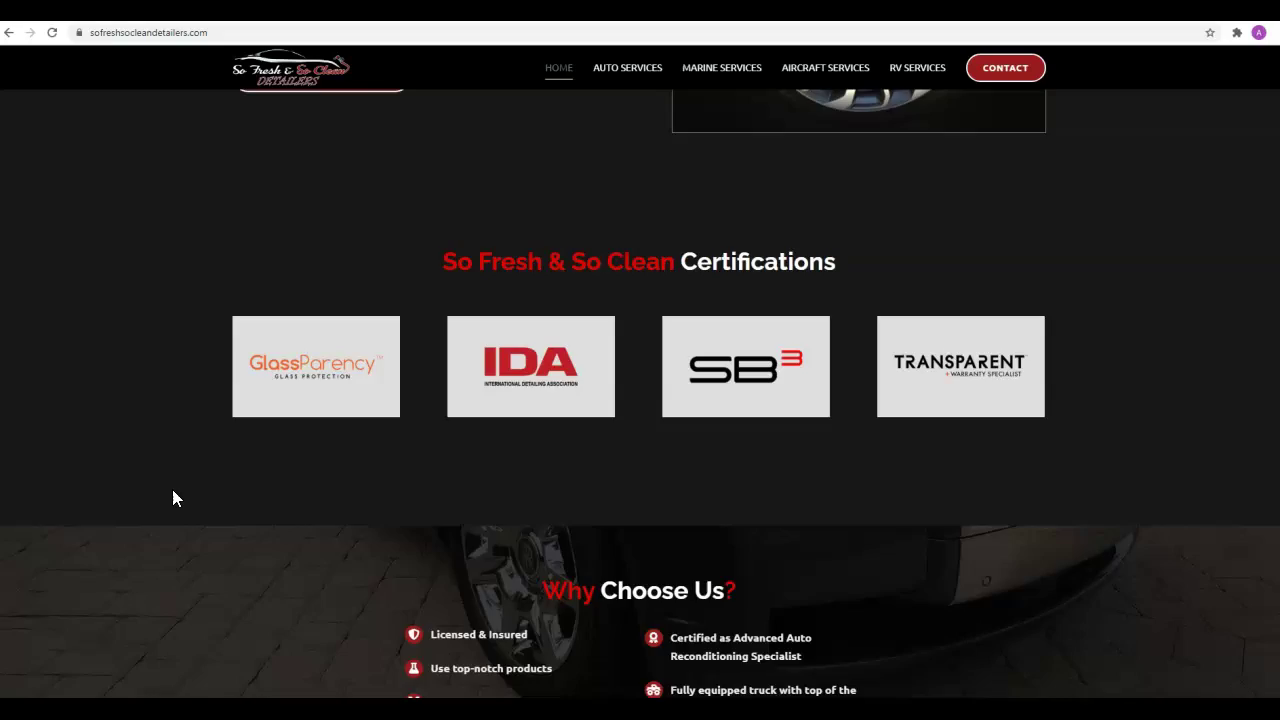
scroll(172, 489, up, 10)
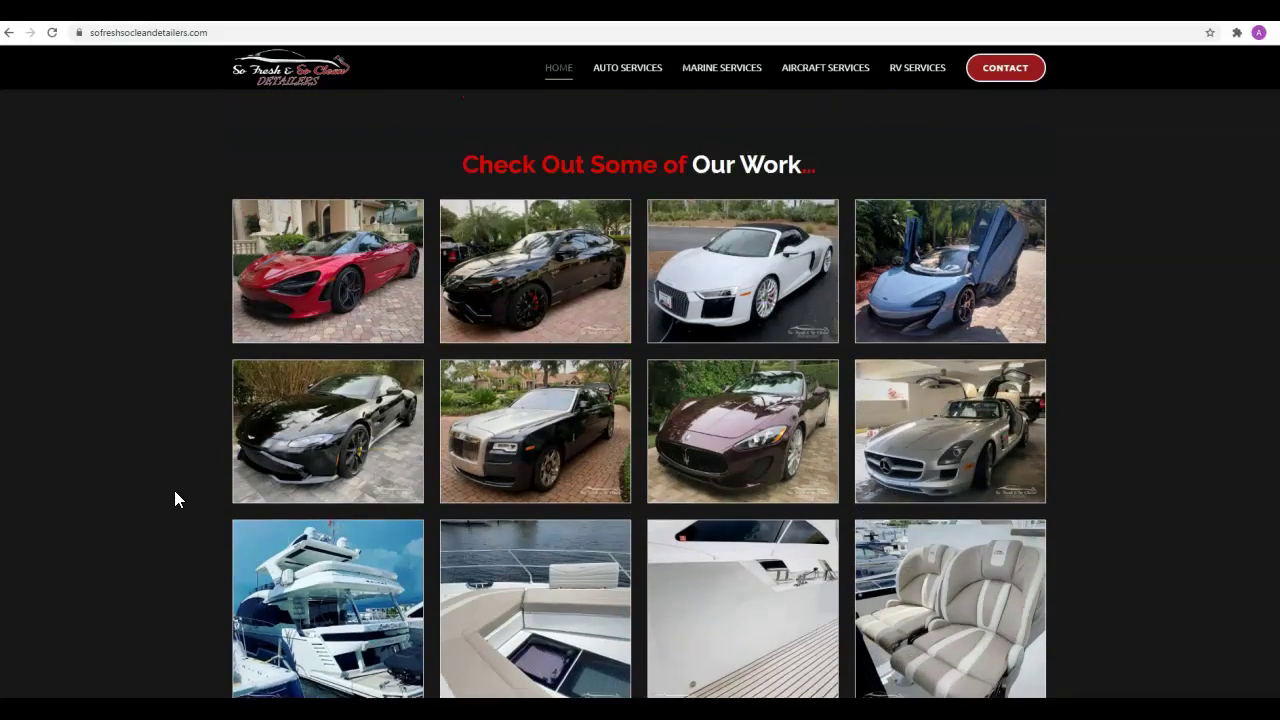
scroll(175, 491, up, 7)
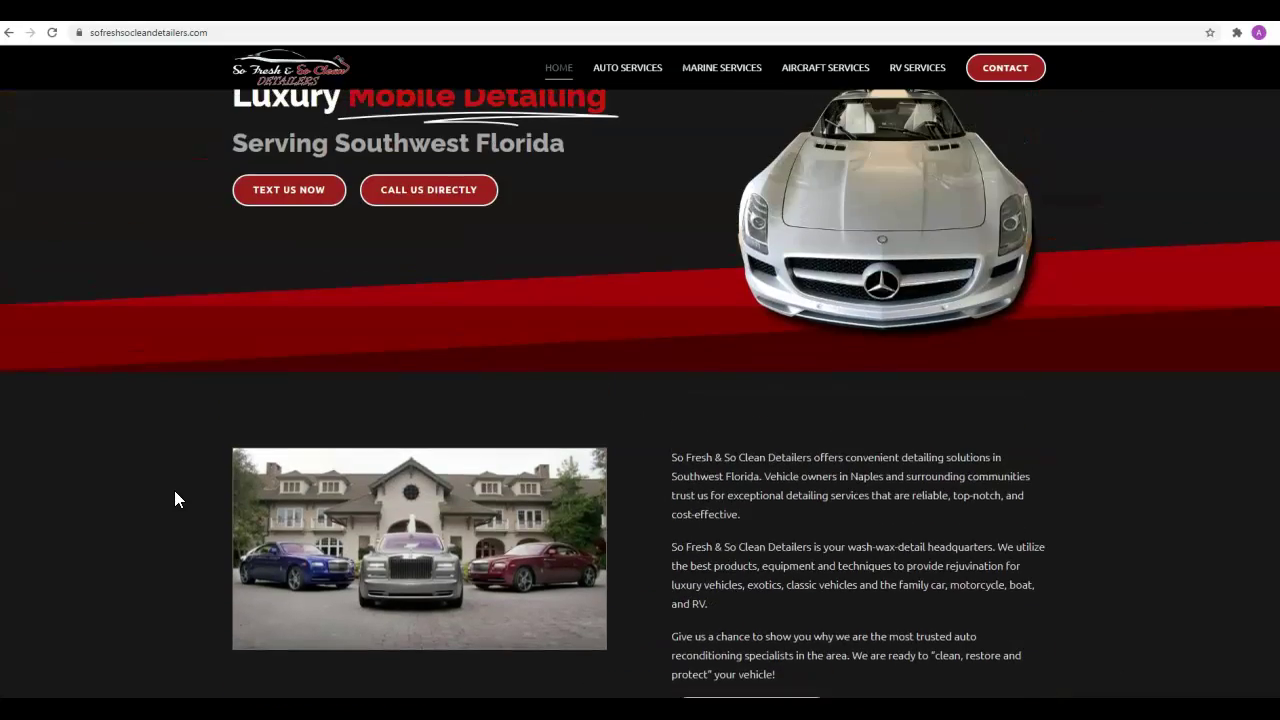
scroll(175, 499, up, 2)
click(178, 475)
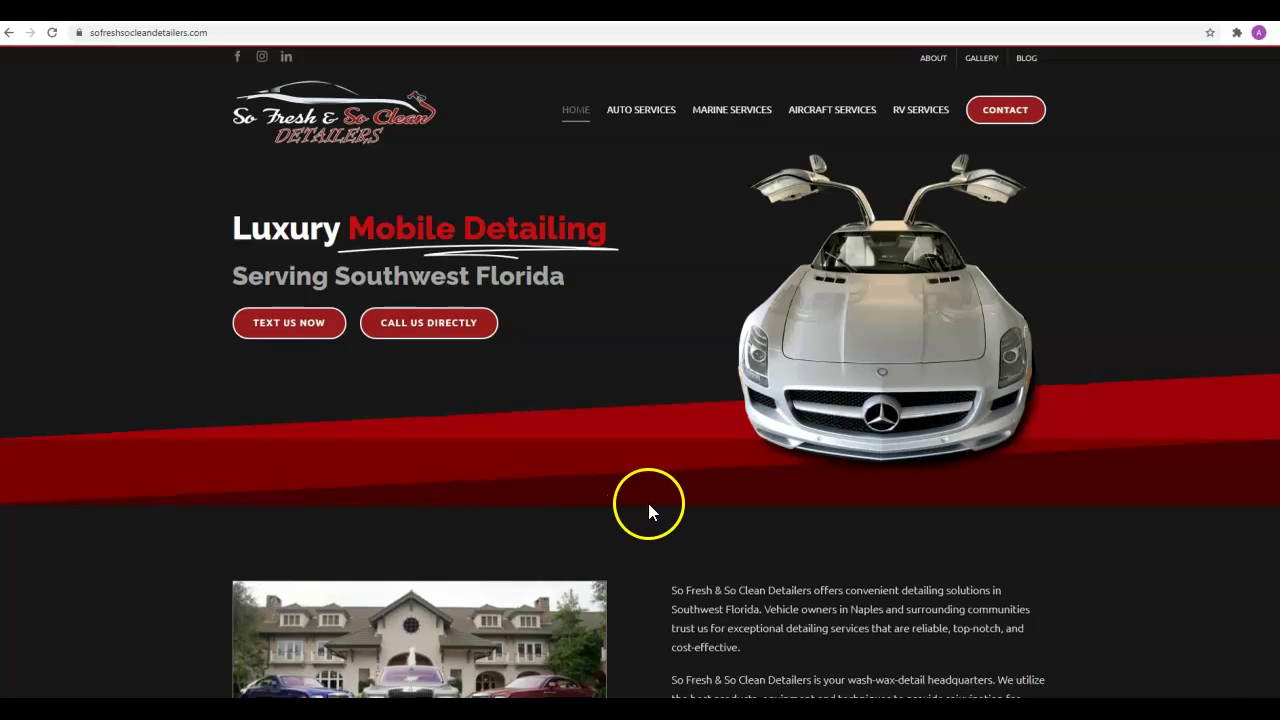
scroll(650, 505, down, 4)
scroll(650, 440, down, 10)
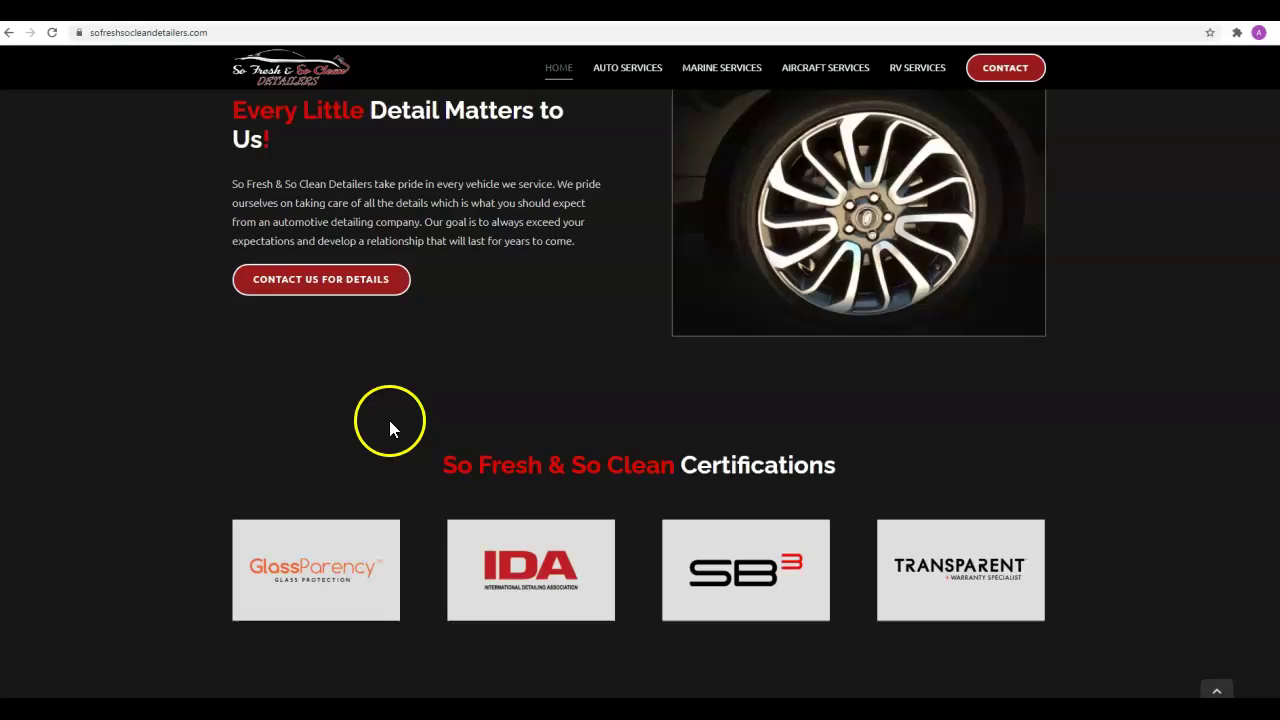
scroll(389, 428, down, 4)
scroll(230, 500, down, 4)
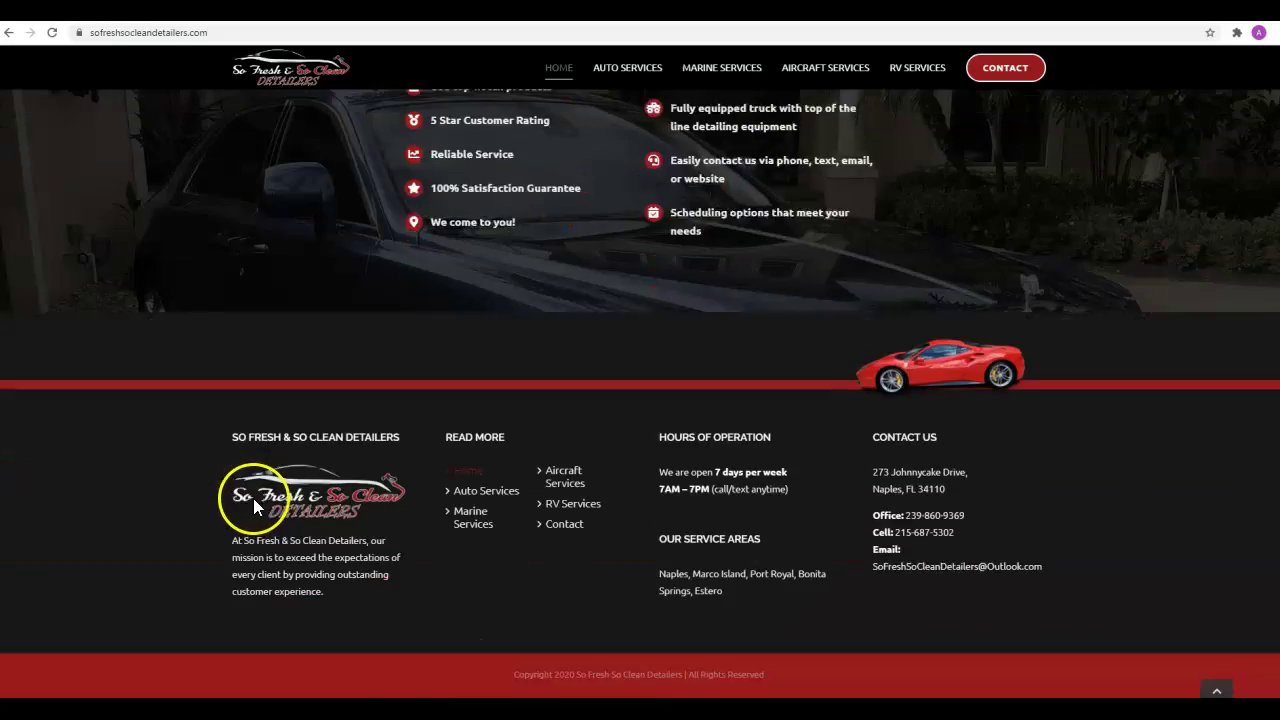
scroll(220, 506, up, 8)
scroll(220, 506, up, 10)
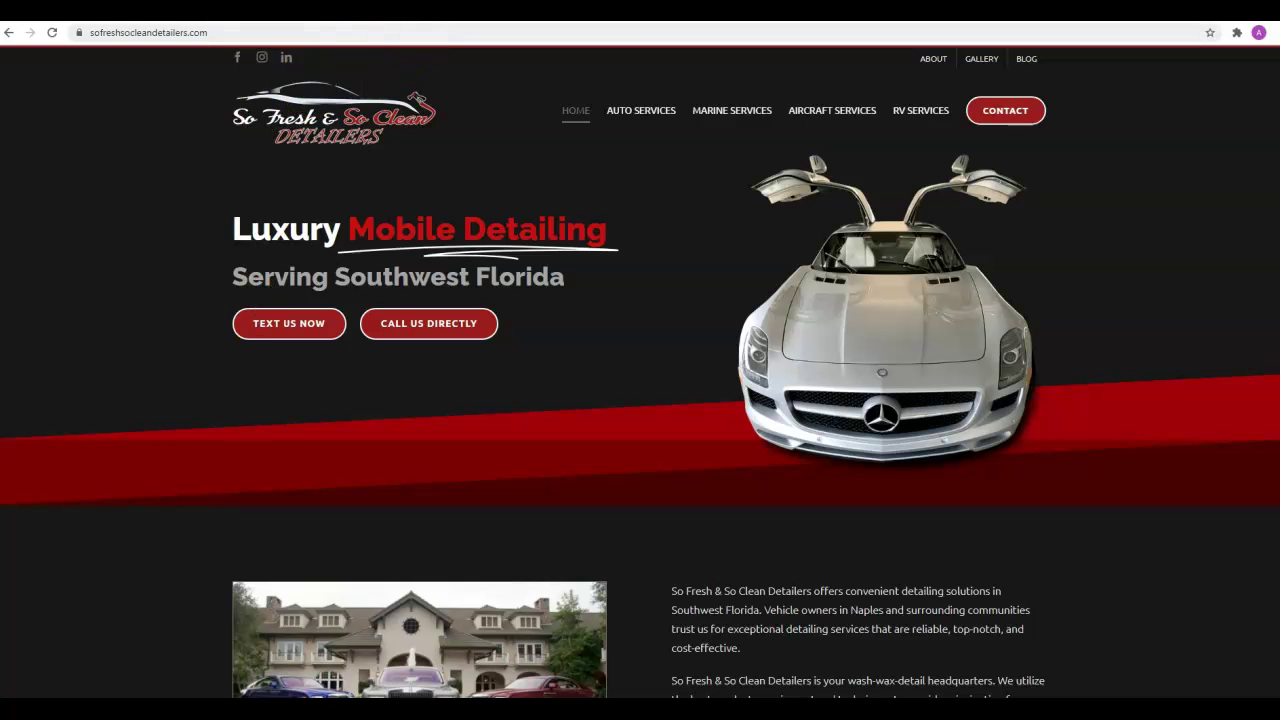
Step: Switch to the diamondprodetailing.com homepage tab and scroll down through it and back up to the top
key(ctrl+Tab)
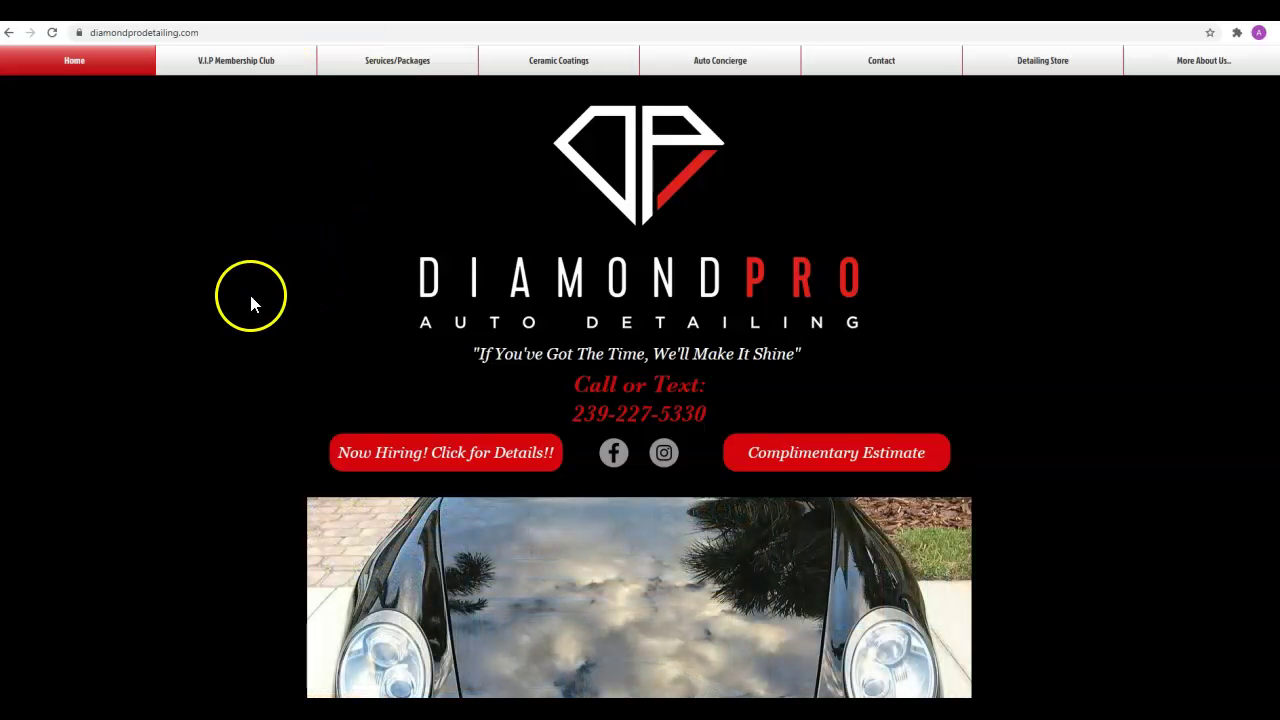
scroll(247, 303, down, 9)
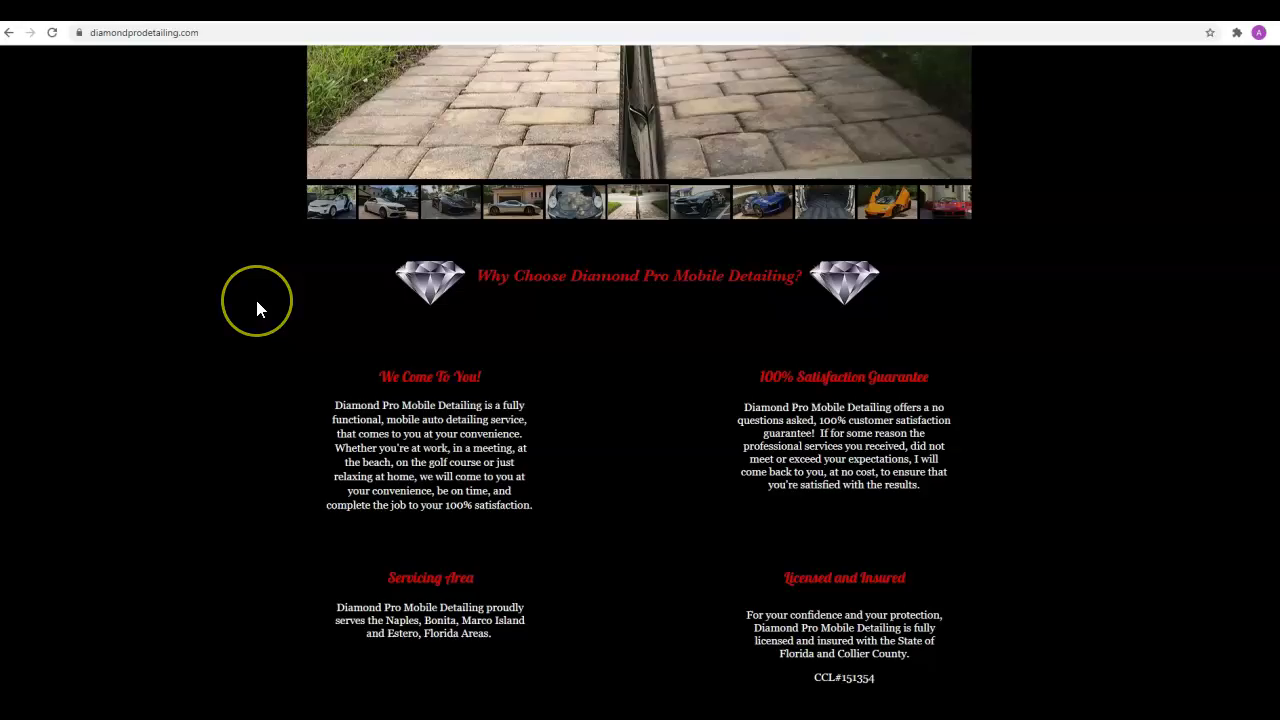
scroll(257, 308, down, 8)
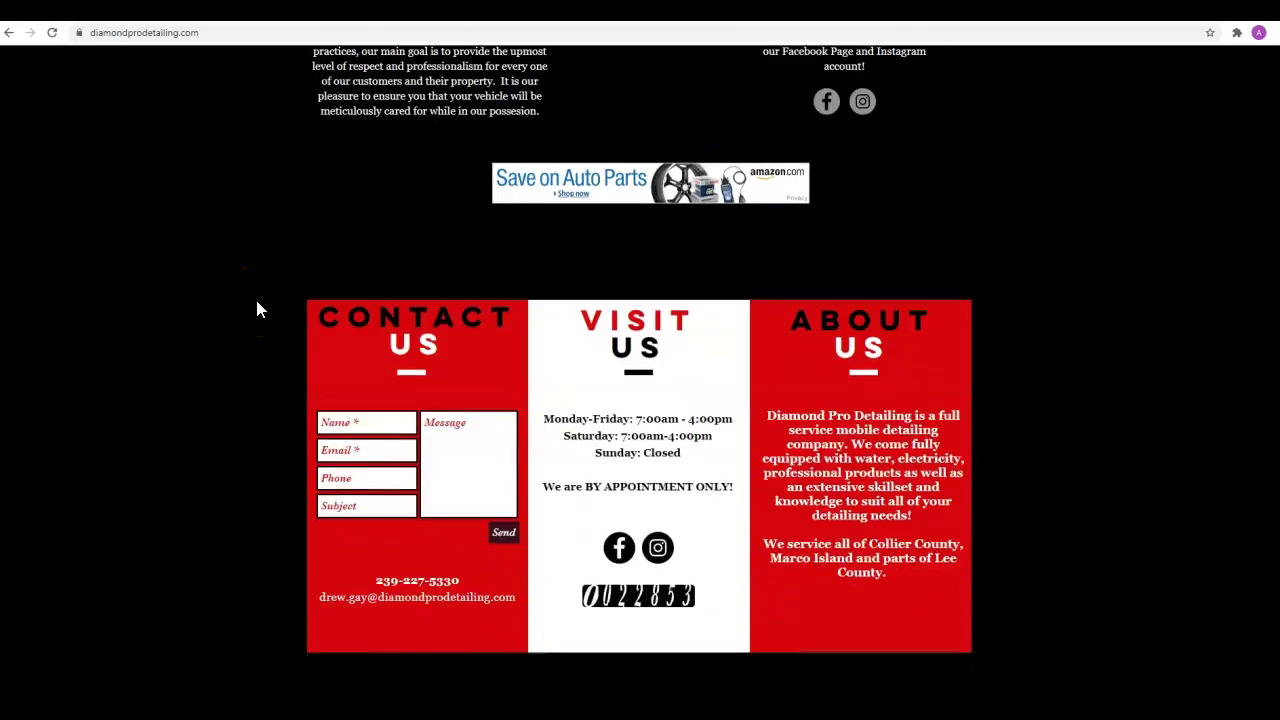
scroll(257, 308, up, 14)
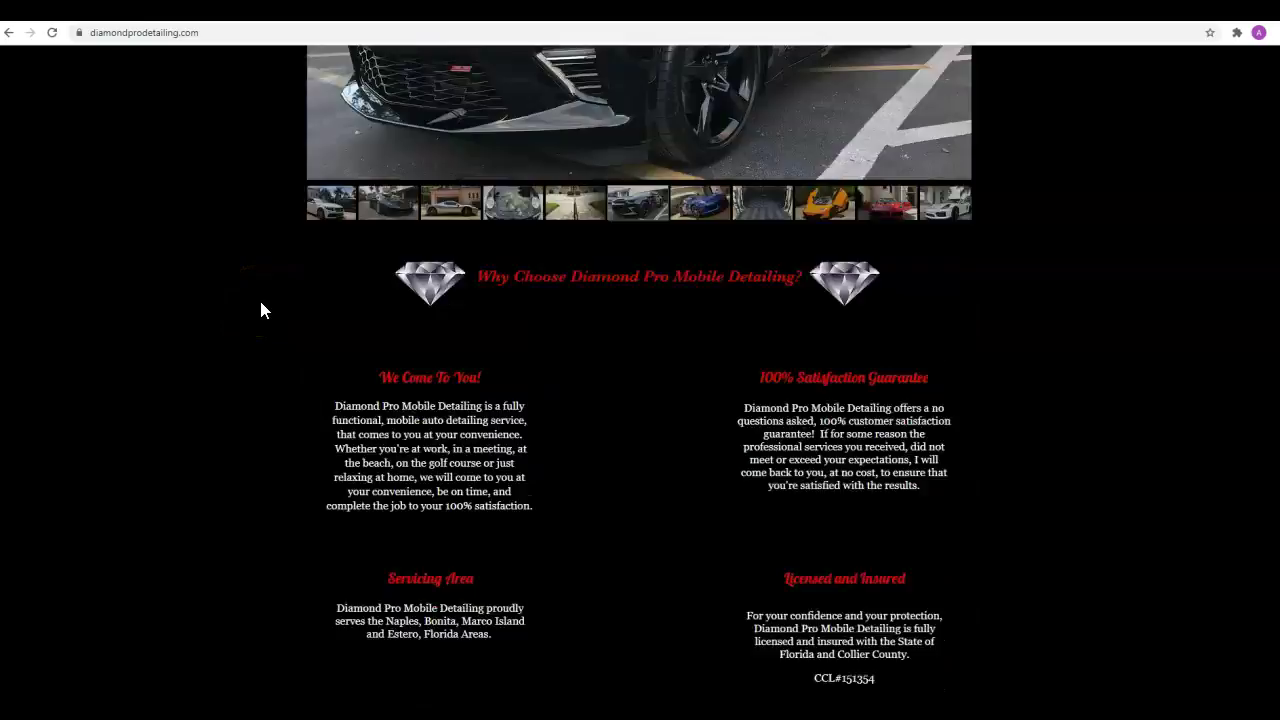
scroll(259, 310, up, 3)
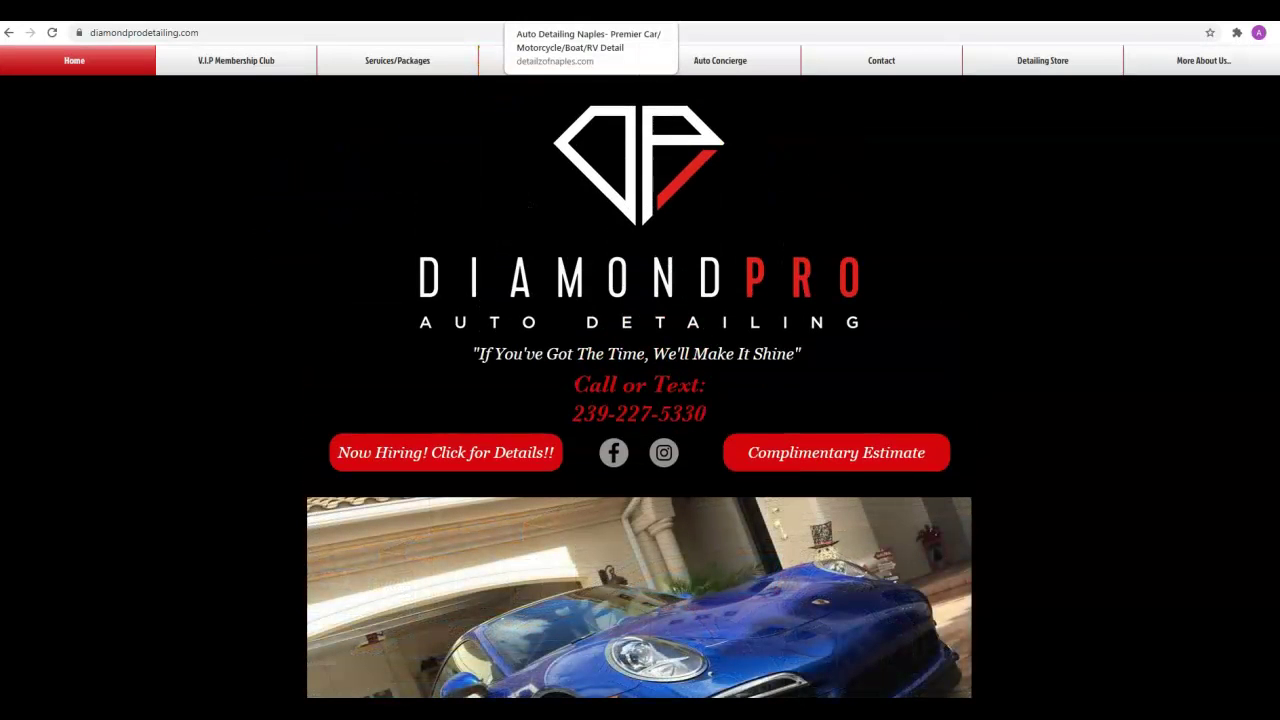
click(590, 12)
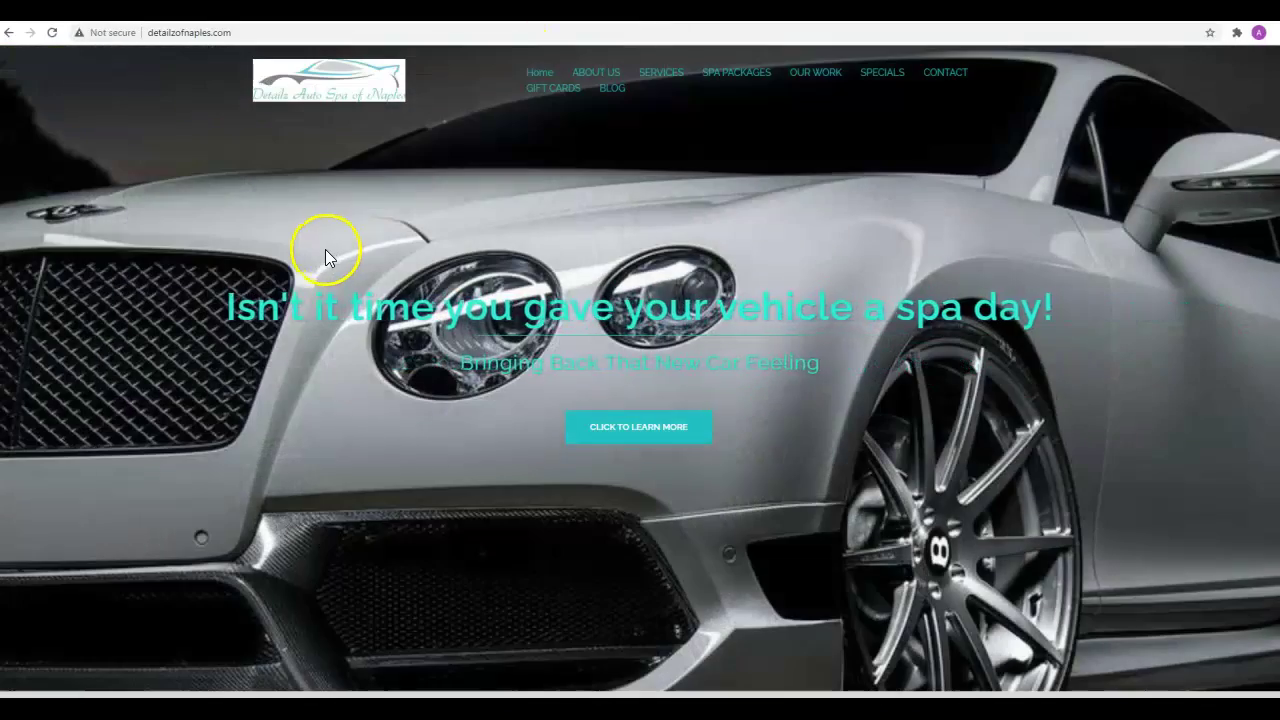
scroll(300, 280, down, 3)
scroll(234, 337, down, 10)
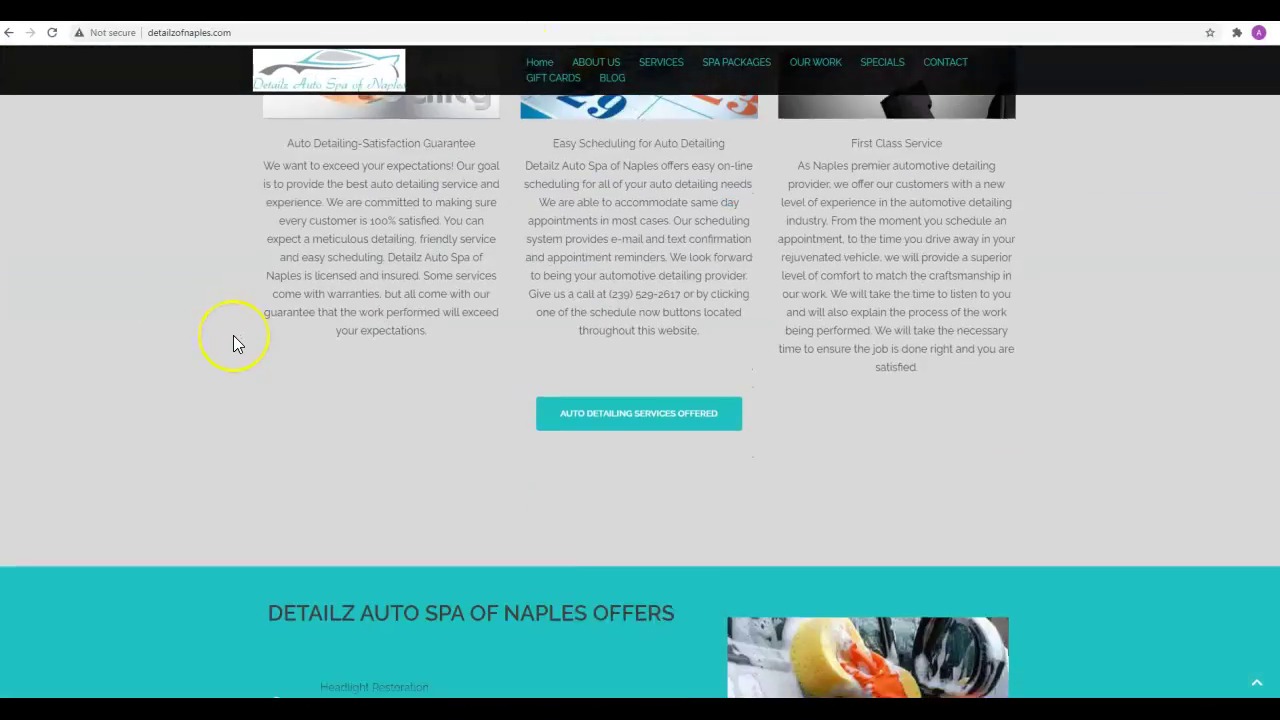
scroll(233, 344, down, 15)
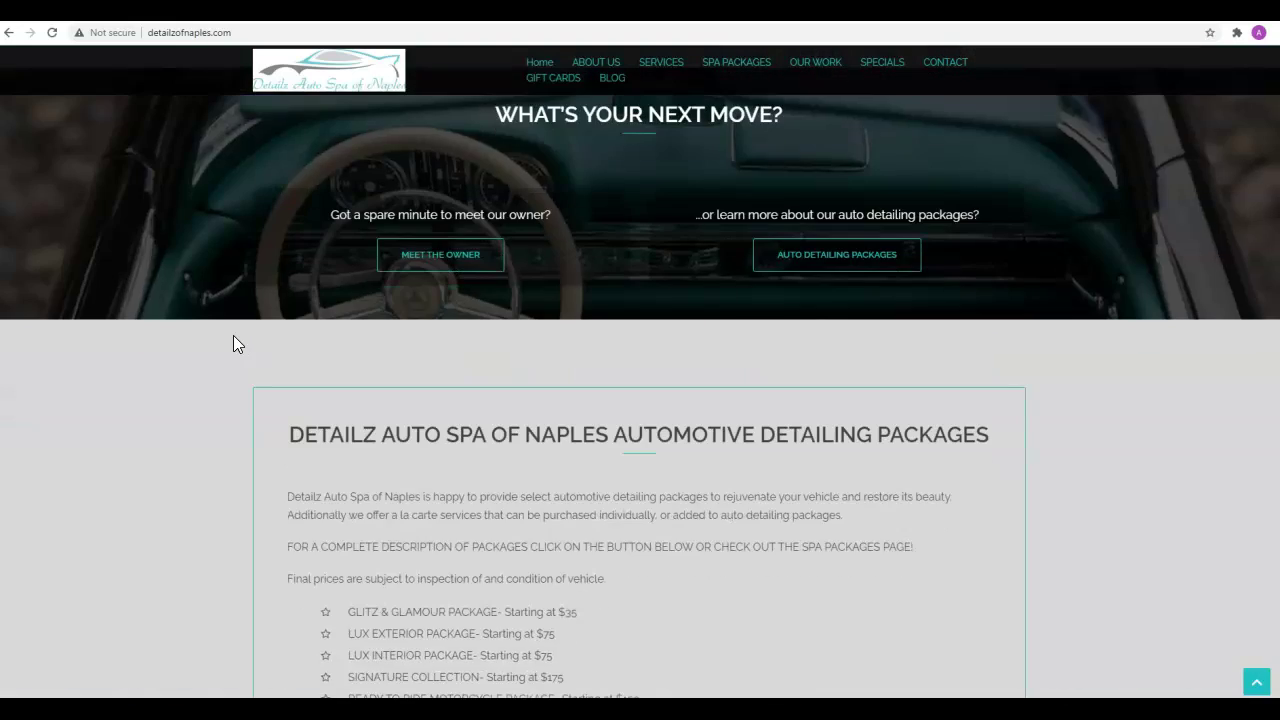
scroll(233, 344, down, 15)
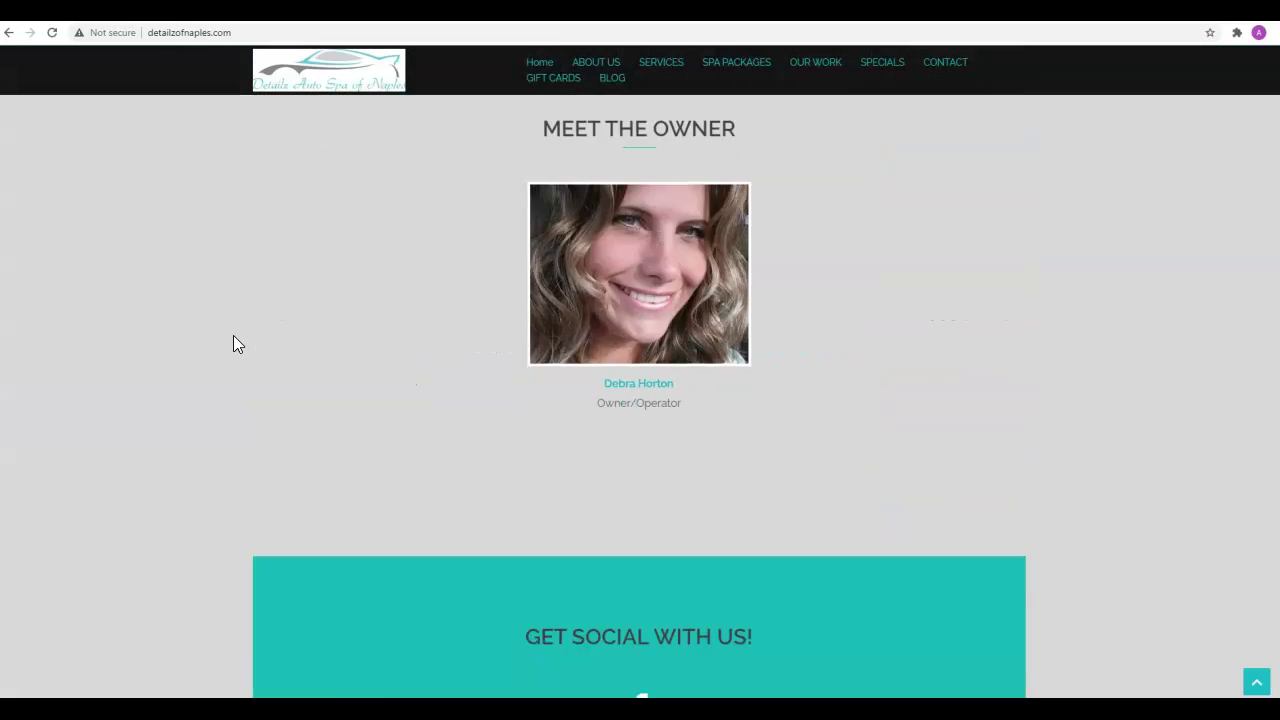
scroll(233, 343, up, 15)
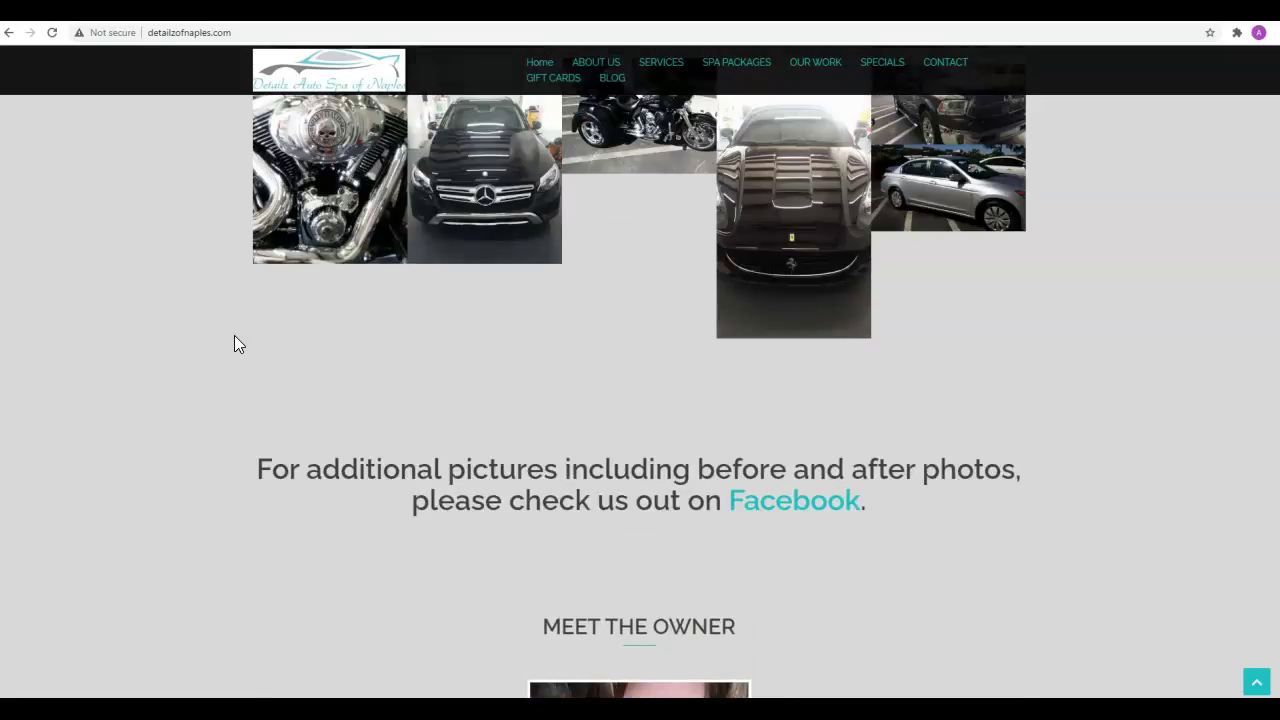
scroll(234, 344, up, 15)
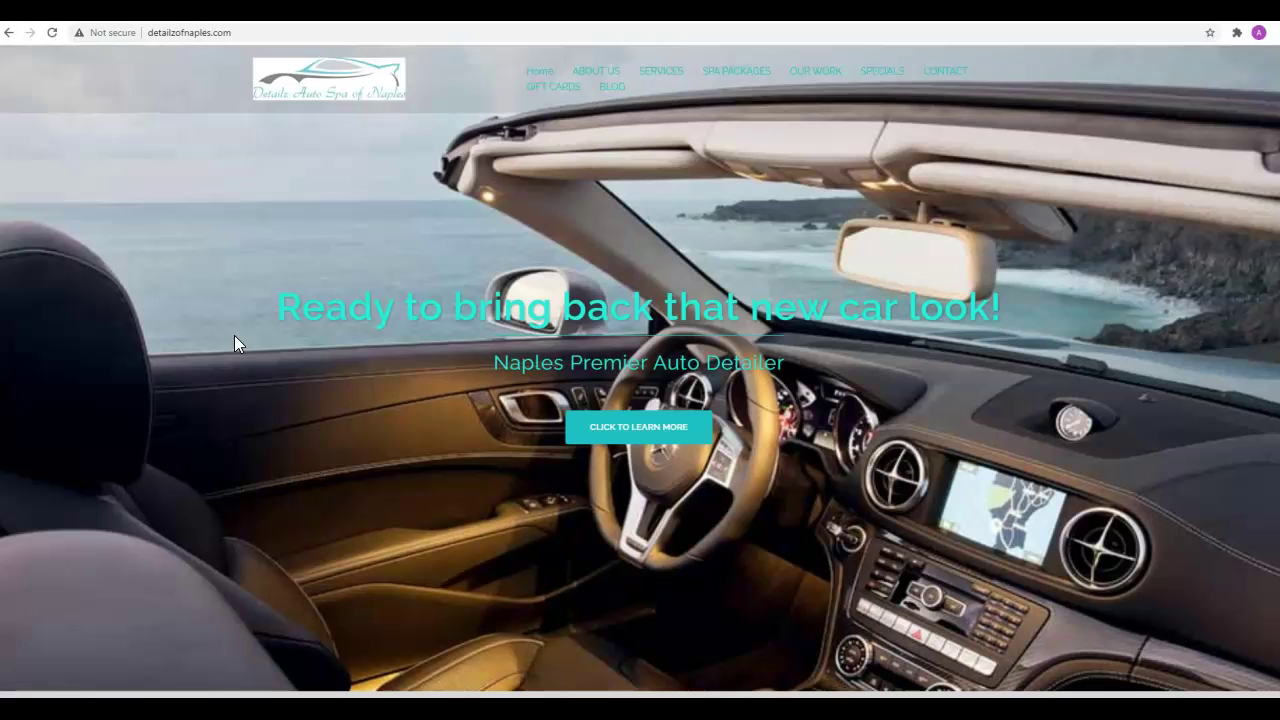
Step: Open the Organic Keywords report for sofreshsocleandetailers.com from its 85 organic keywords count
click(229, 321)
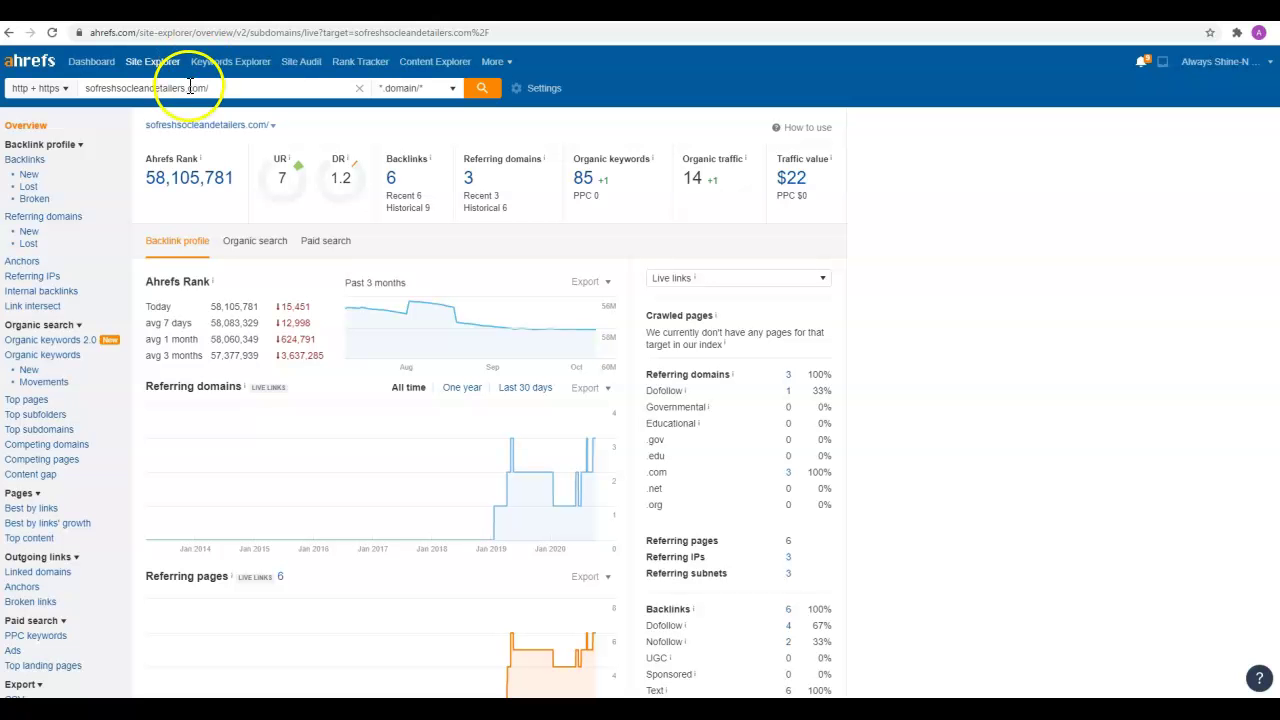
click(585, 184)
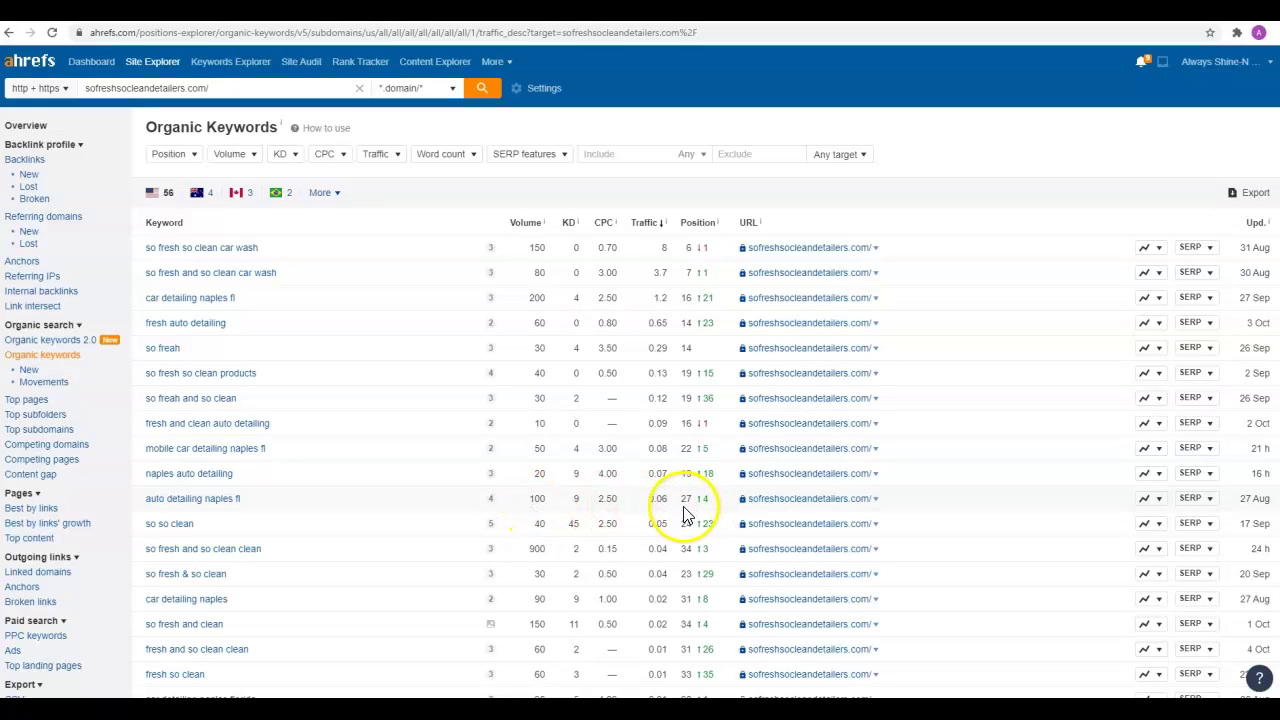
Step: Review the detailzofnaples.com overview and diamondprodetailing.com's organic keywords, then return to diamondprodetailing.com's overview
click(18, 130)
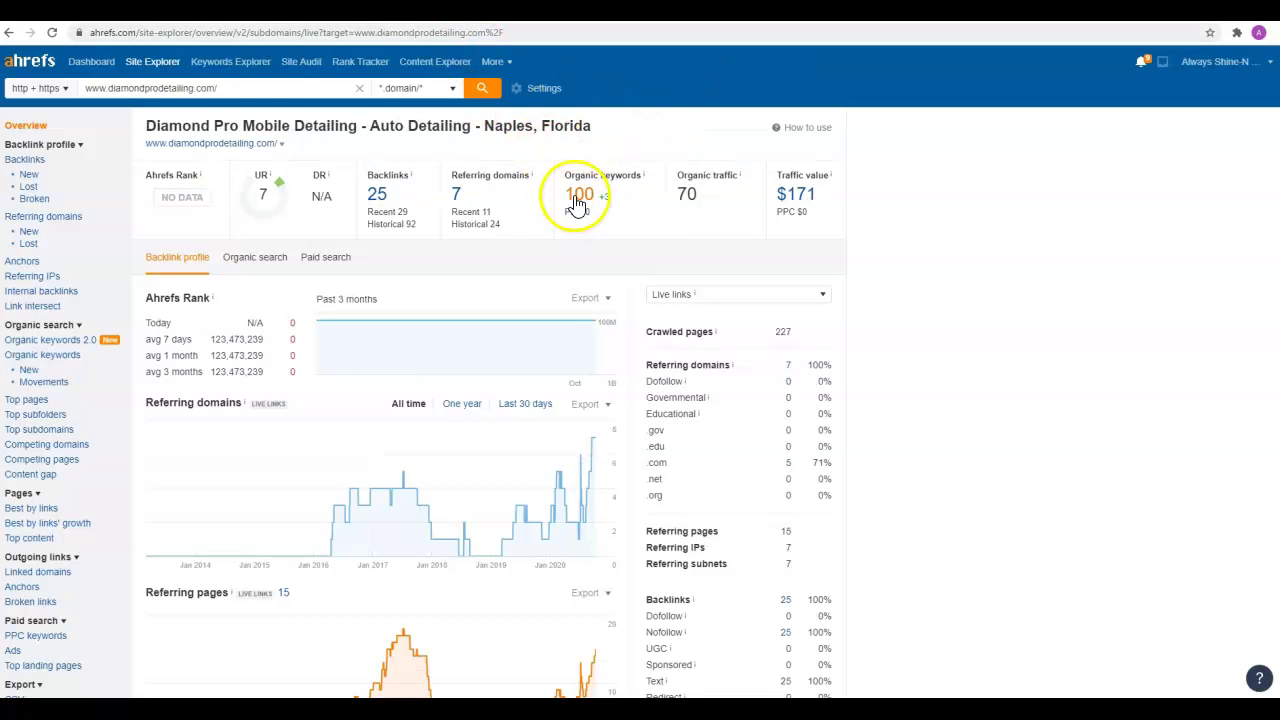
click(577, 196)
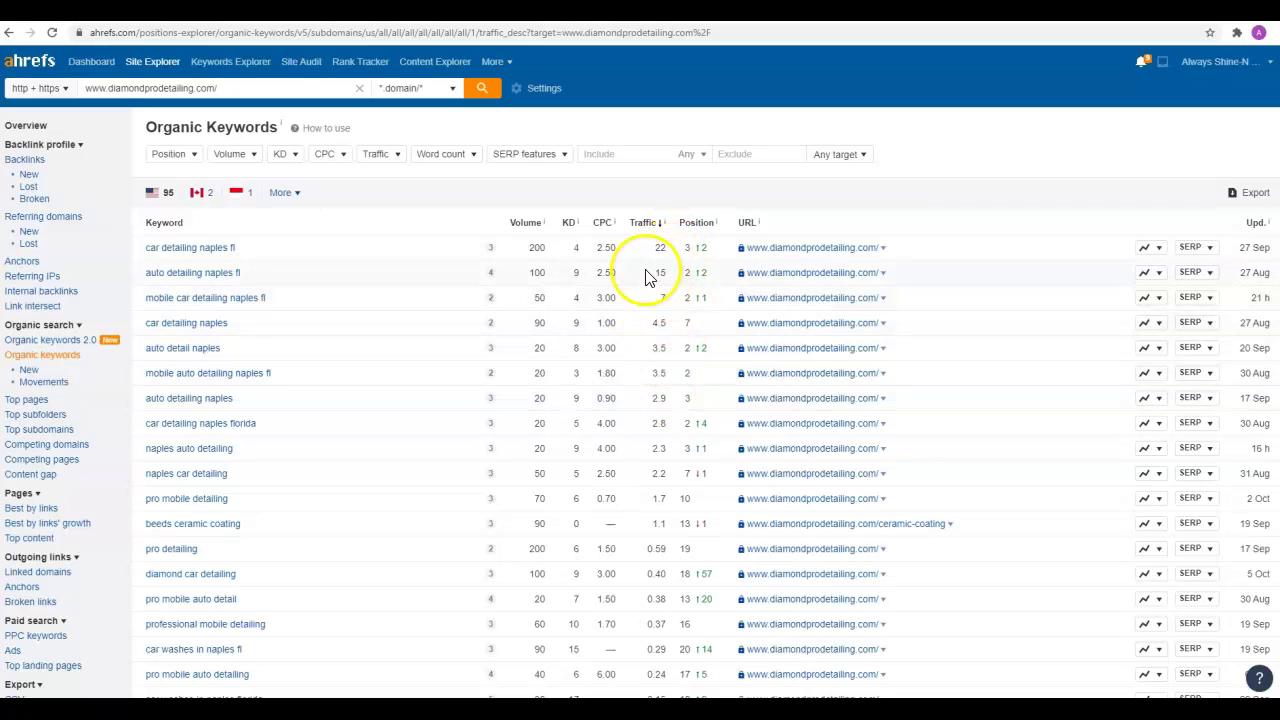
click(28, 123)
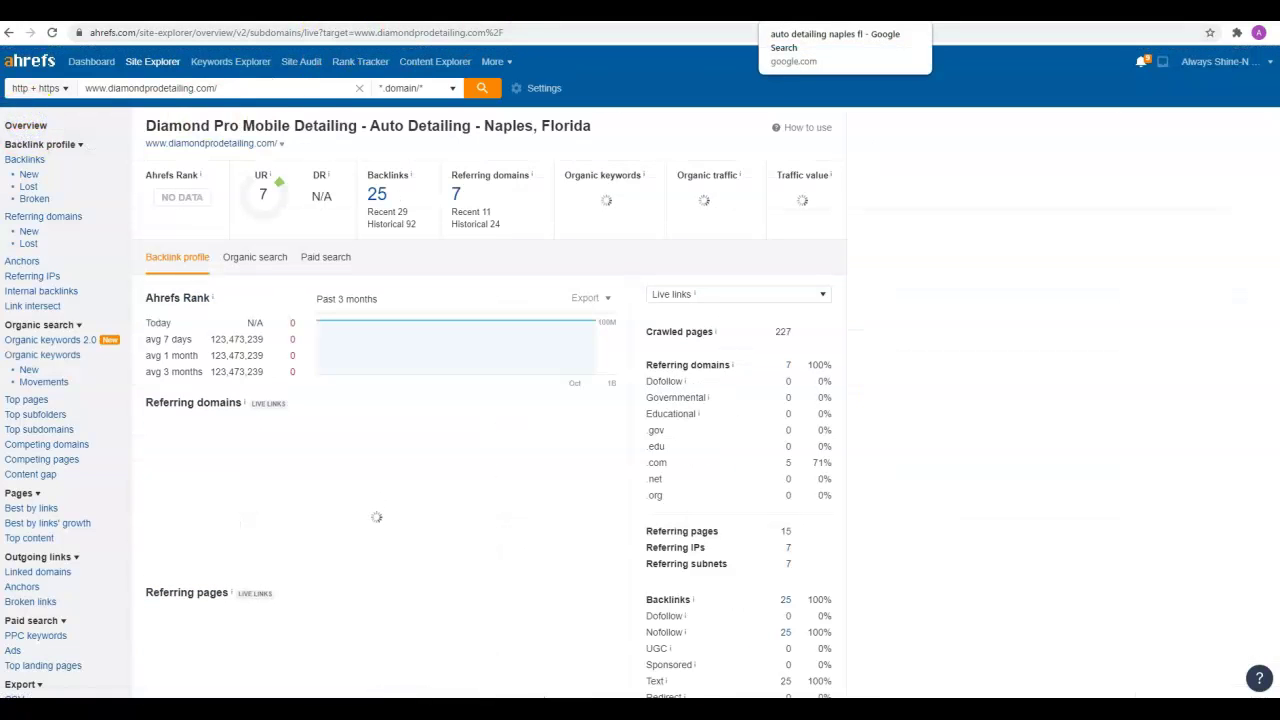
Step: Switch to the 'auto detailing naples fl' Google Search results tab
click(775, 12)
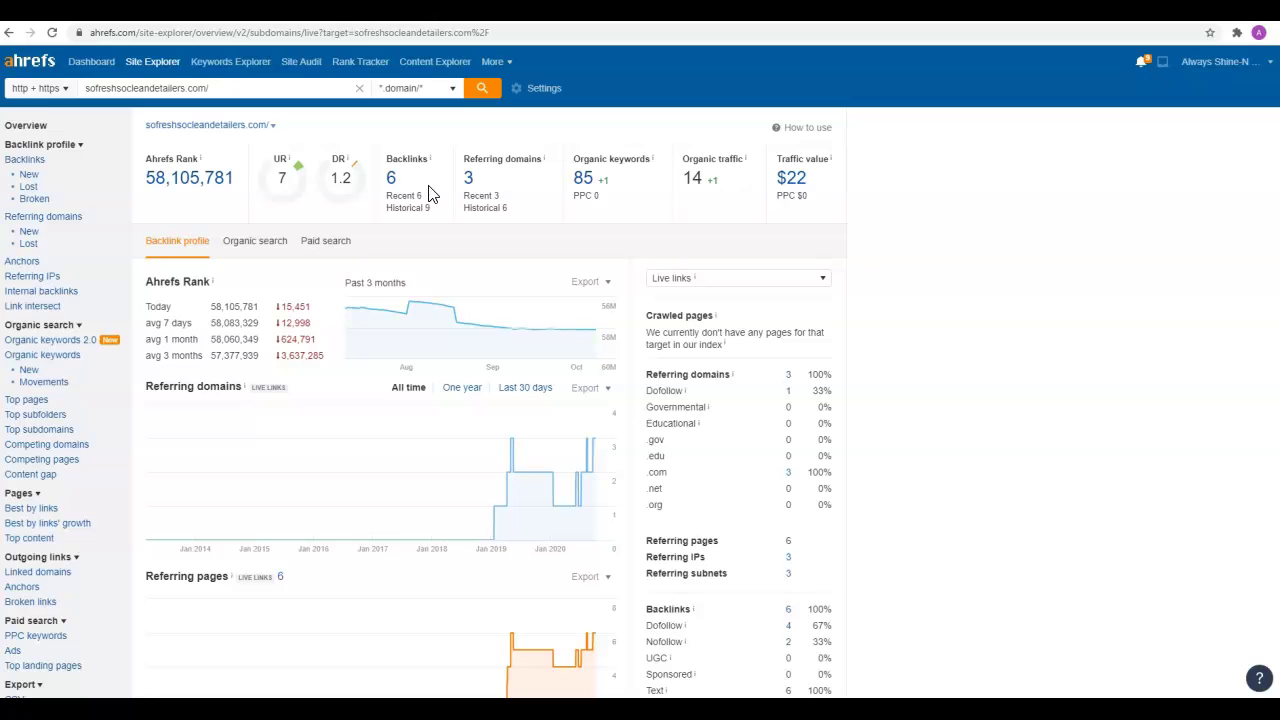
Step: Scroll through diamondprodetailing.com's 25 backlinks, led by yellowpages.com, then return to its overview
click(440, 33)
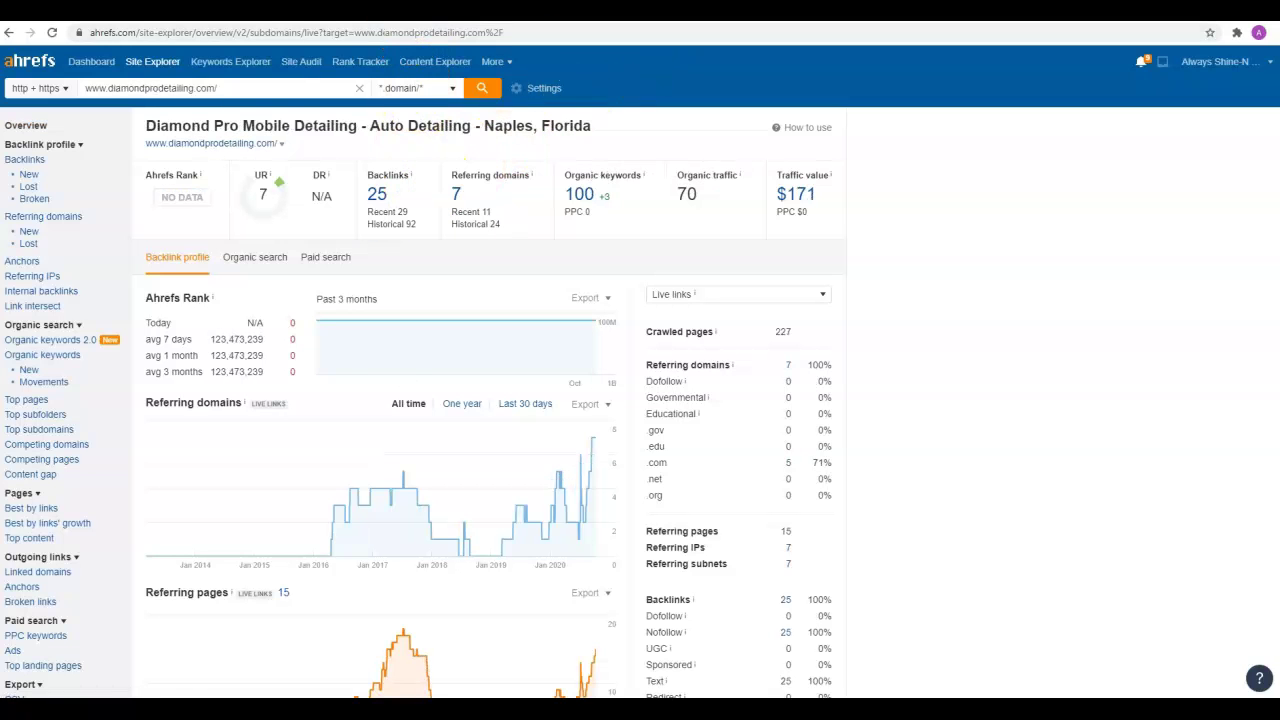
click(383, 196)
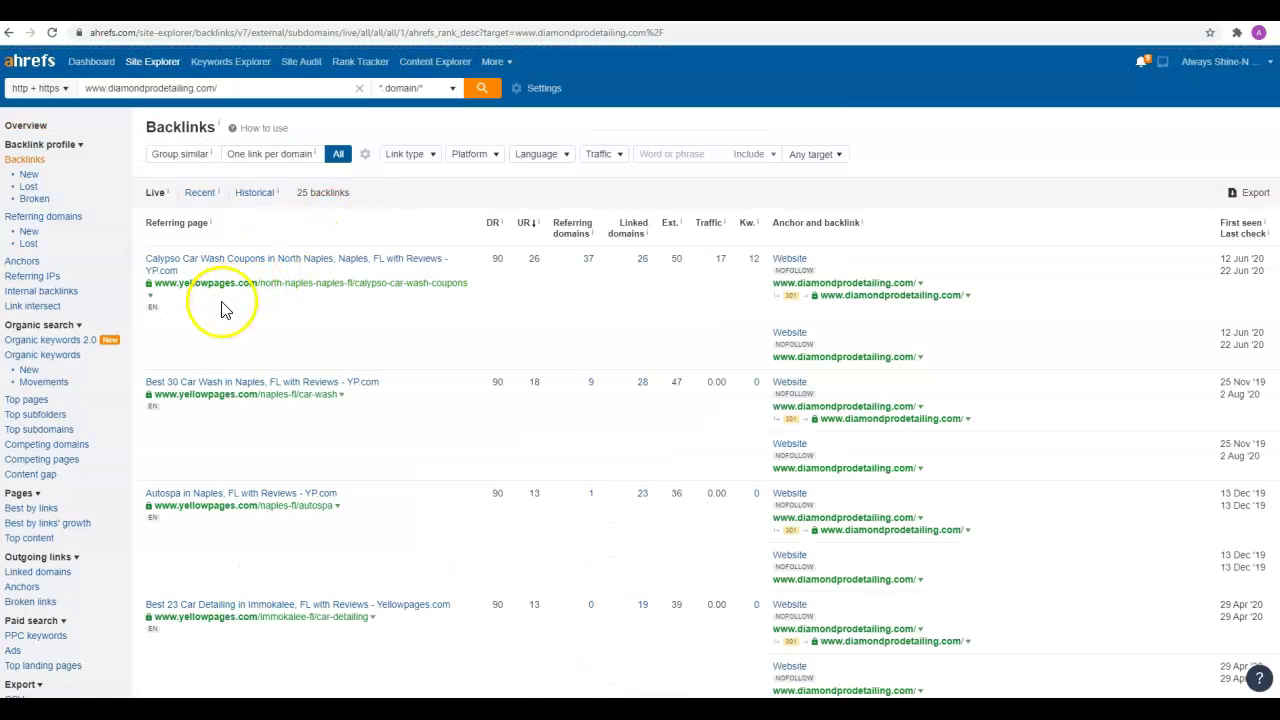
scroll(225, 315, down, 3)
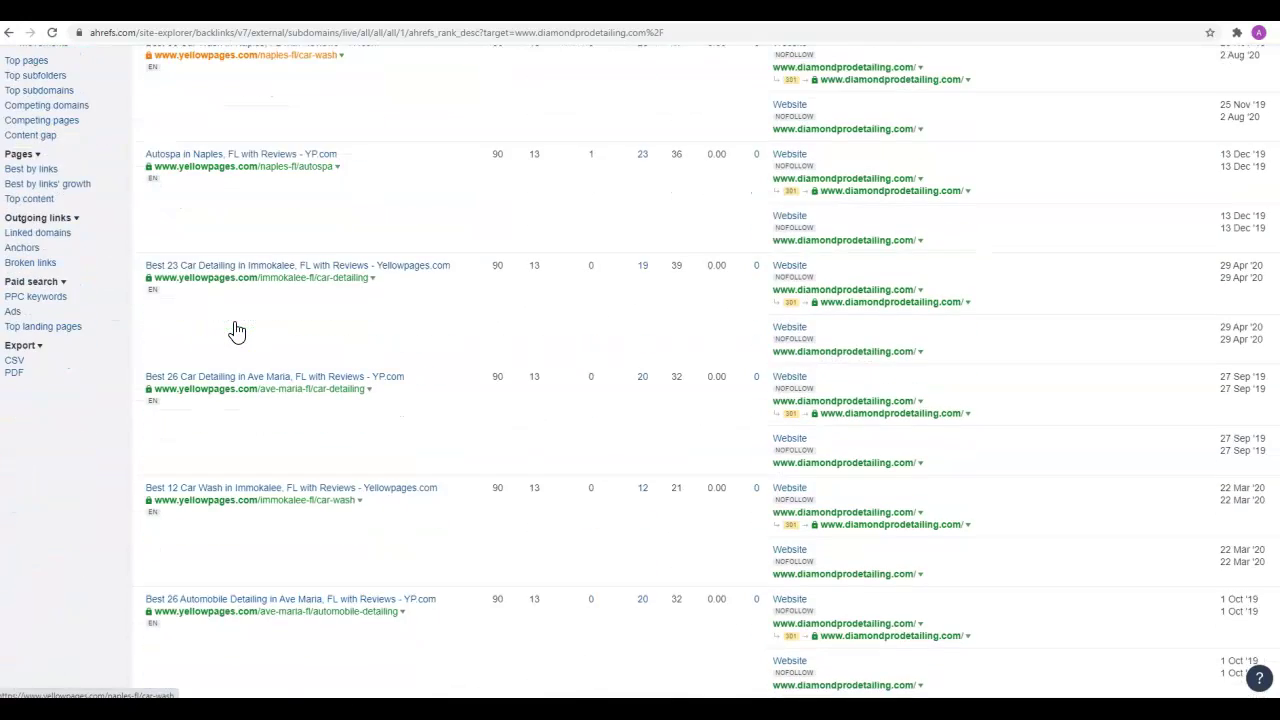
scroll(236, 331, down, 2)
scroll(236, 331, down, 1)
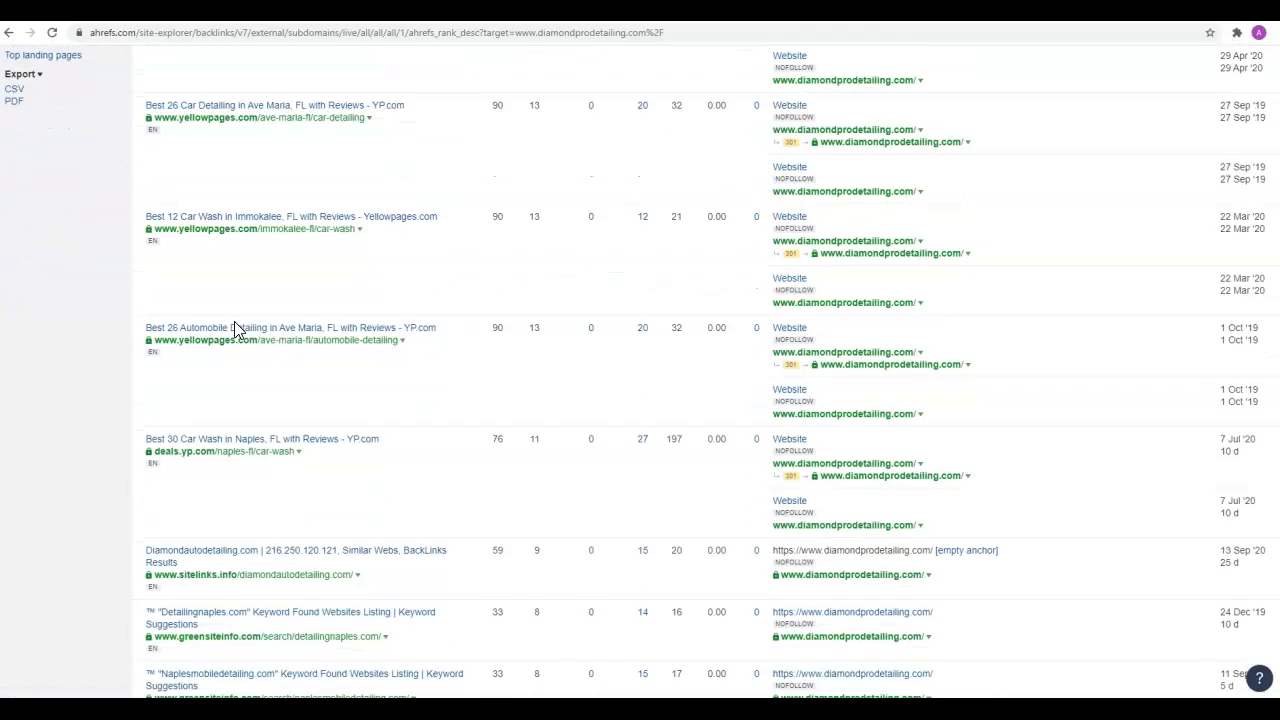
scroll(234, 322, down, 2)
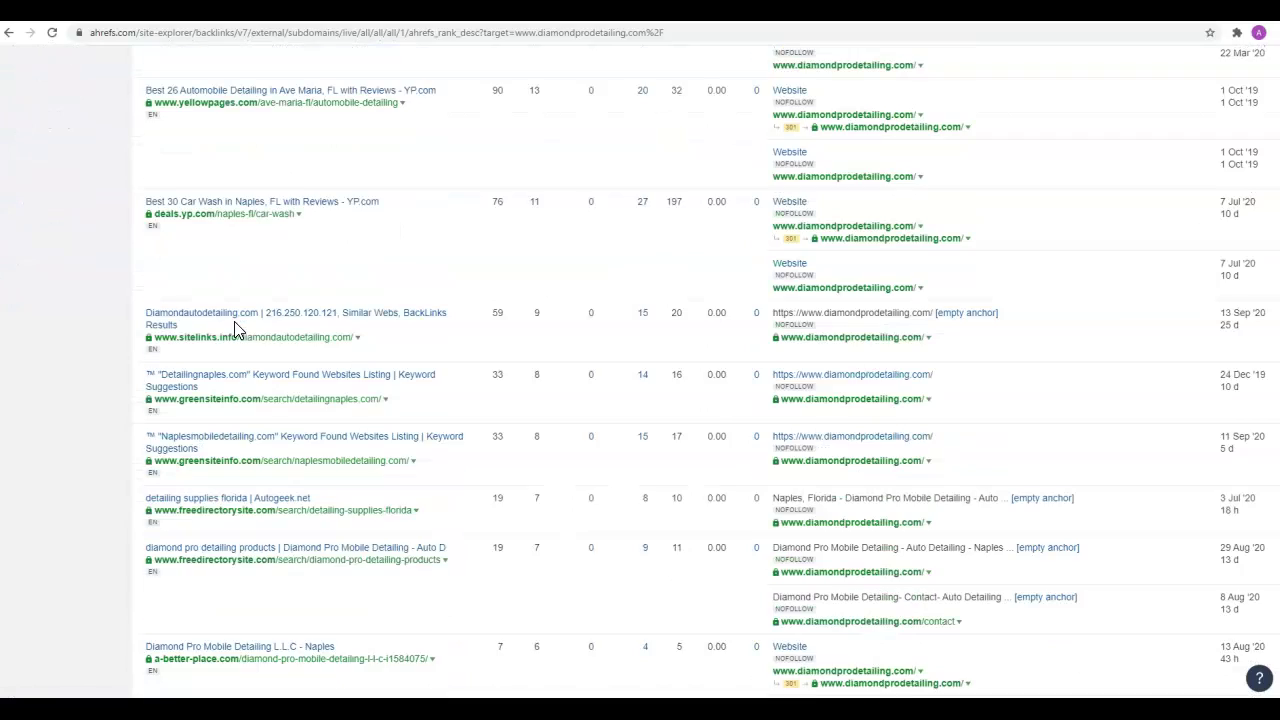
scroll(234, 330, down, 1)
scroll(236, 331, down, 1)
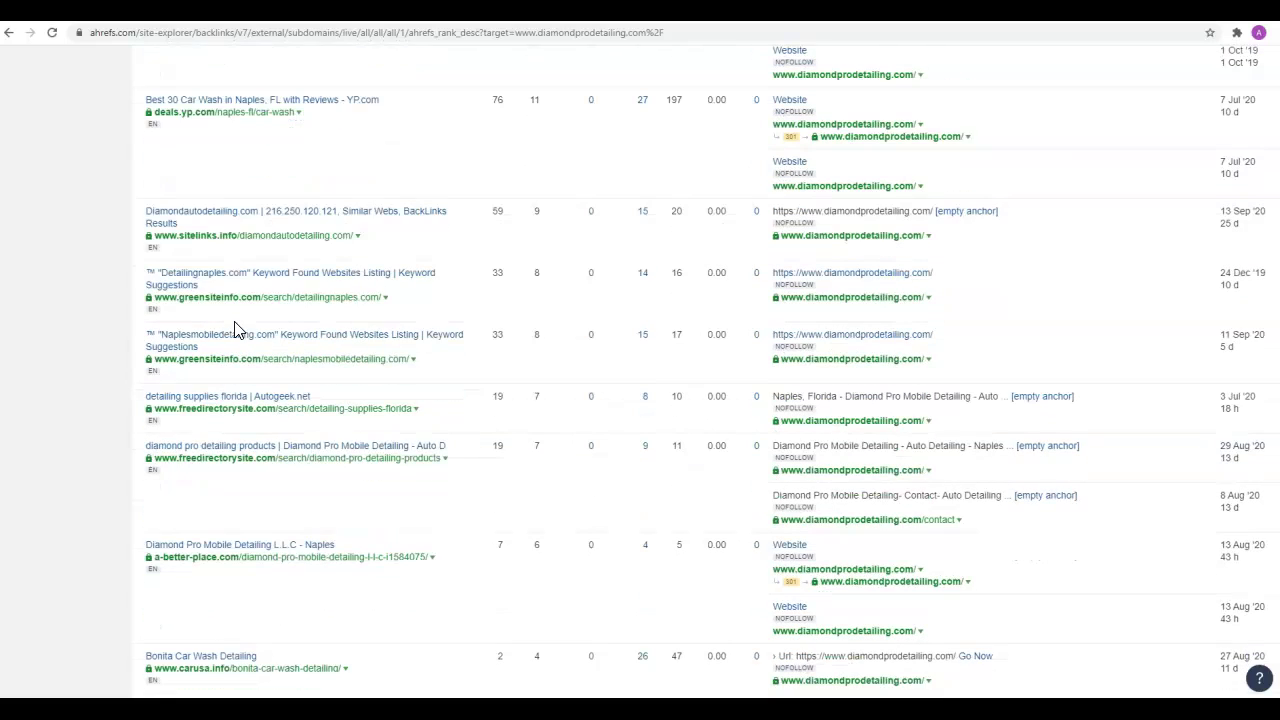
scroll(238, 331, down, 2)
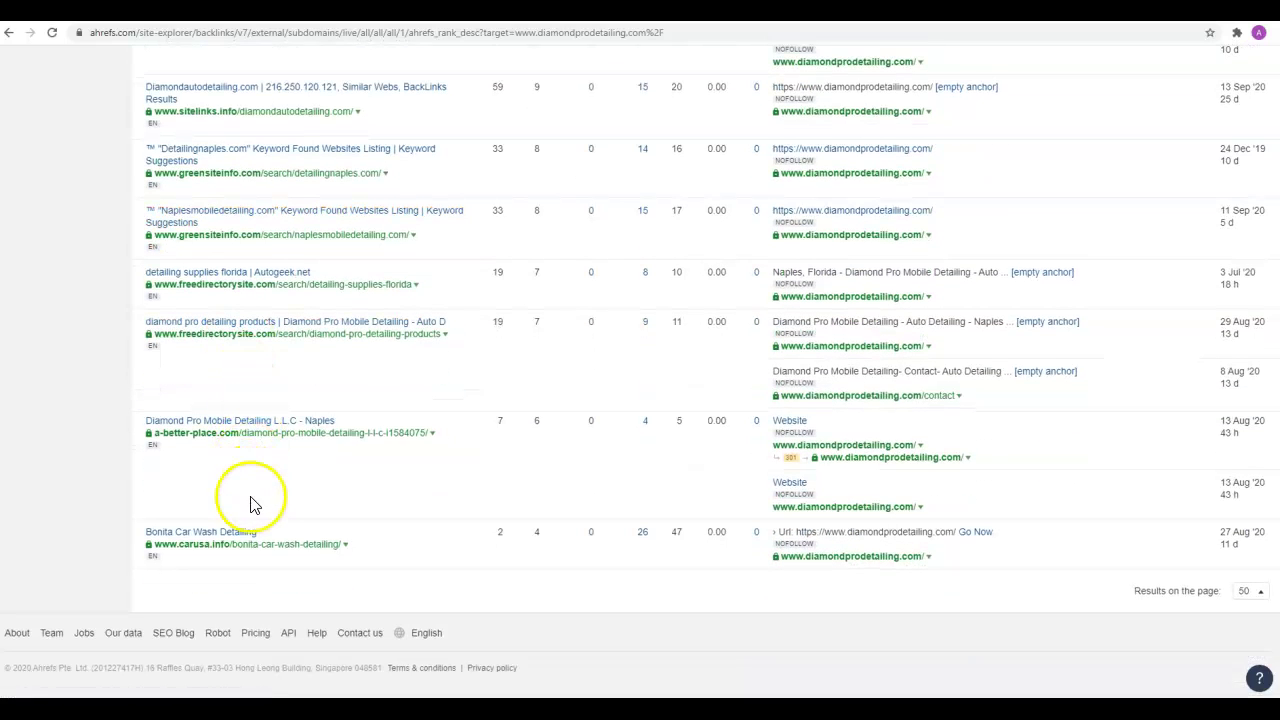
scroll(251, 505, up, 2)
scroll(253, 500, up, 12)
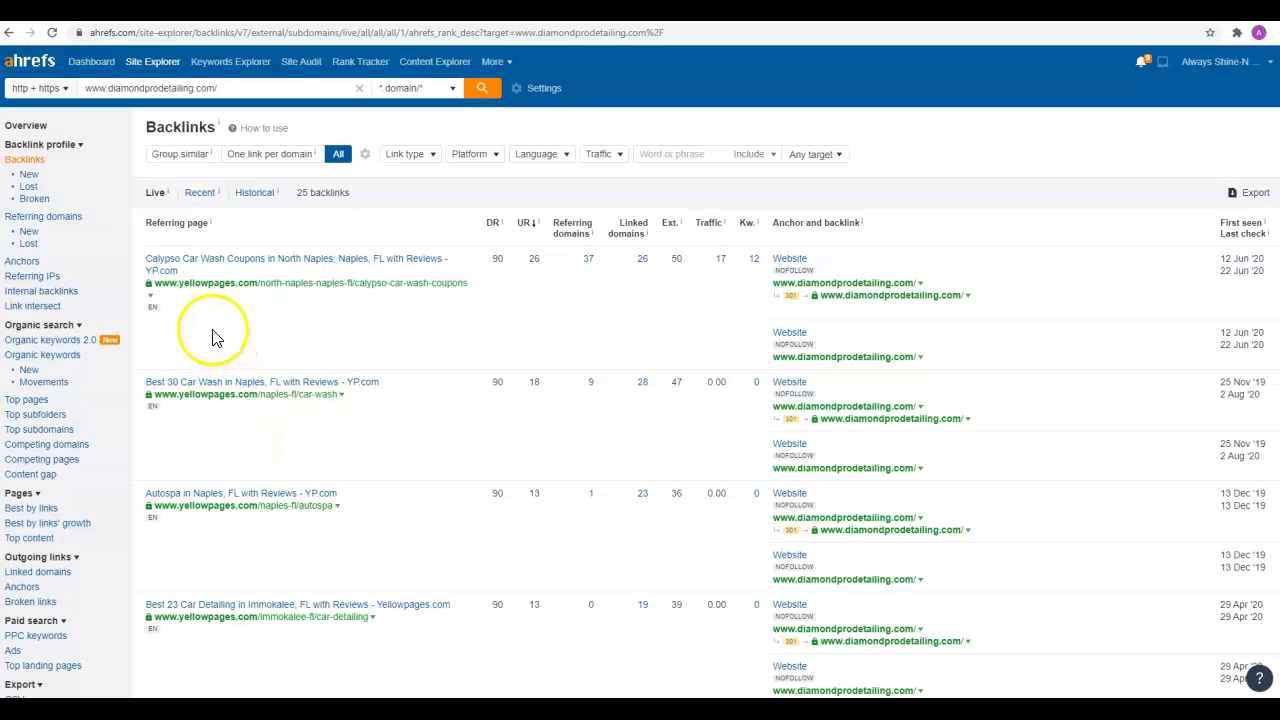
click(30, 127)
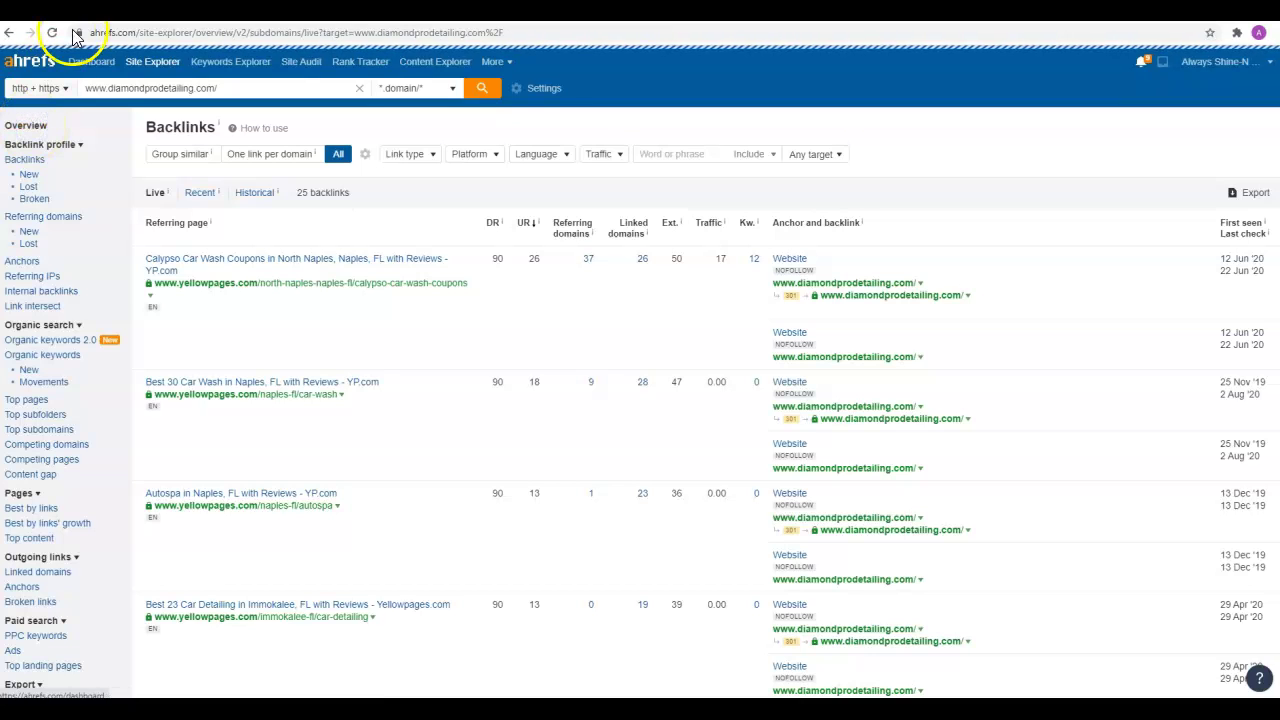